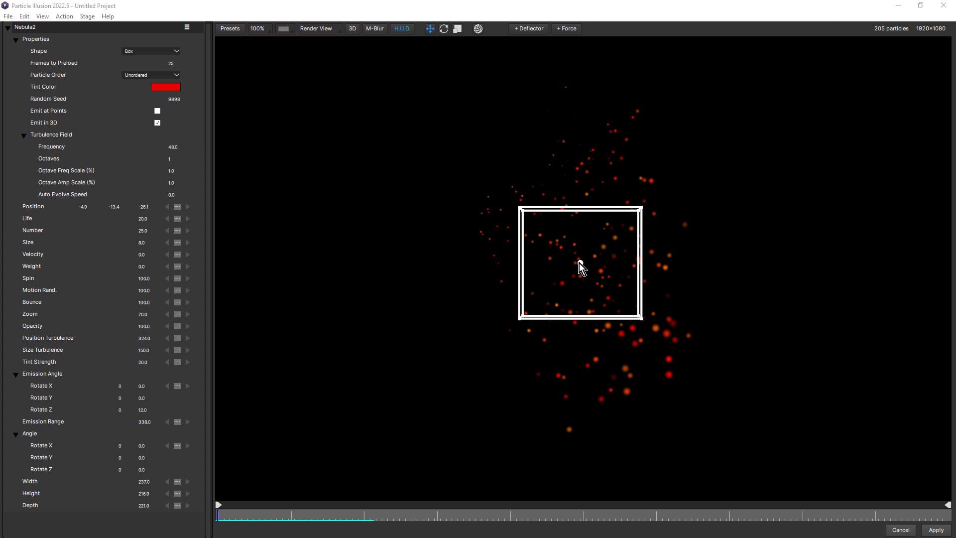
Move the Nebula2 box emitter along its axes to position -75.4, -85.8, -26.1.
left_click_drag(580, 263, 556, 254)
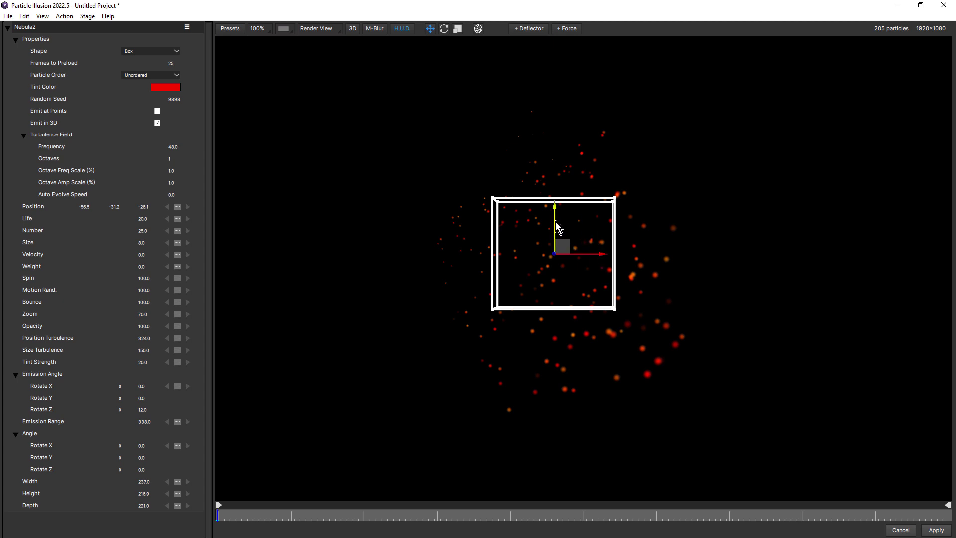
left_click_drag(556, 222, 555, 190)
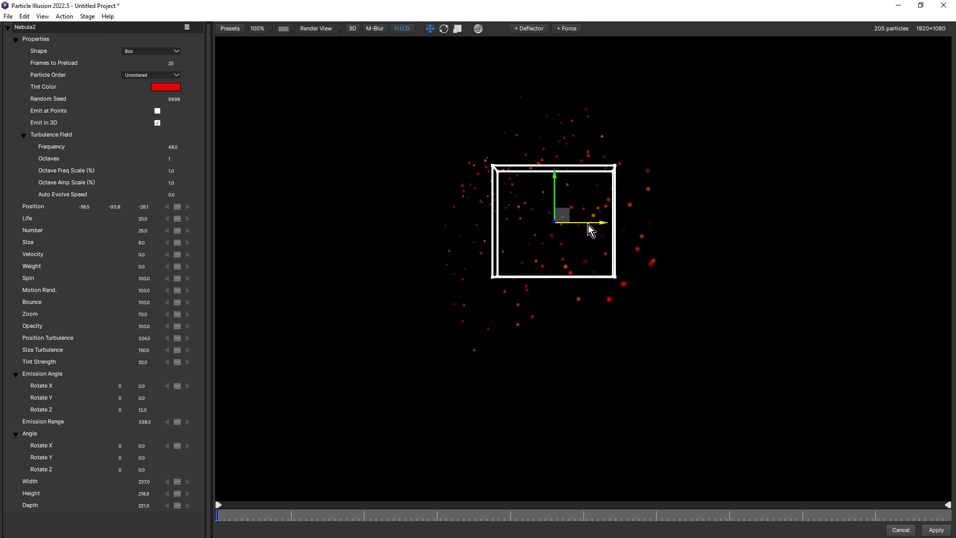
mouse_move(588, 225)
left_mouse_down()
mouse_move(630, 232)
mouse_move(546, 232)
mouse_move(626, 233)
mouse_move(580, 234)
left_mouse_up()
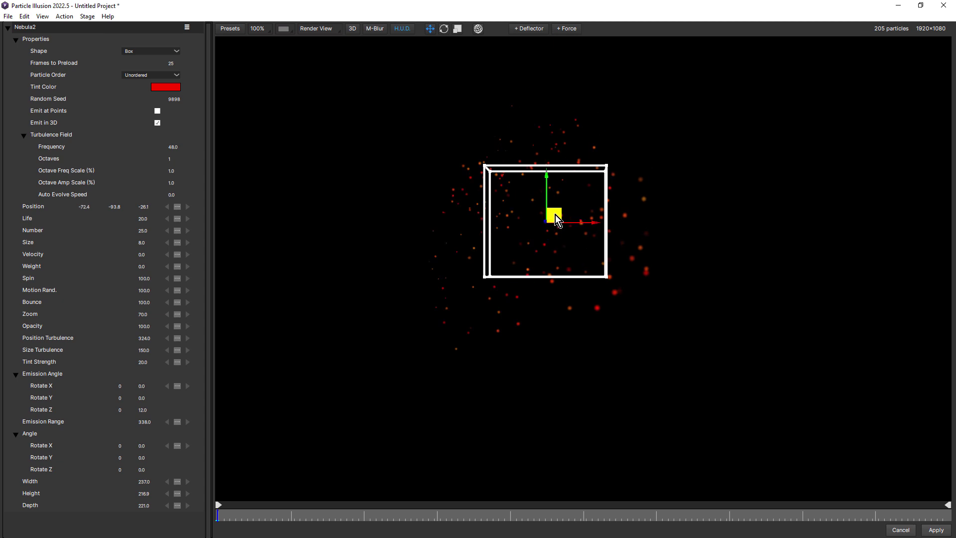
mouse_move(555, 214)
left_mouse_down()
mouse_move(564, 225)
mouse_move(578, 210)
mouse_move(539, 234)
mouse_move(578, 230)
mouse_move(557, 207)
mouse_move(550, 215)
mouse_move(550, 205)
left_mouse_up()
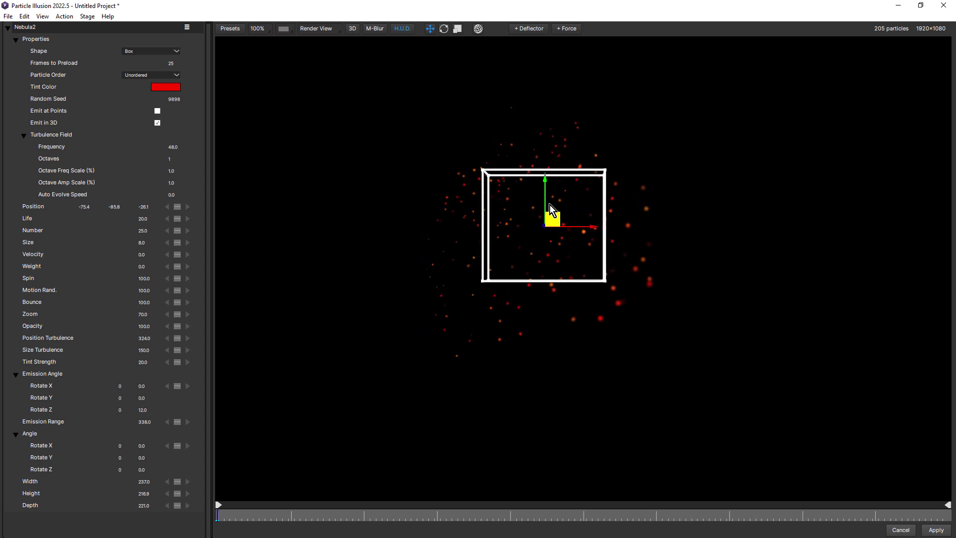
Tilt the box emitter to Rotate Z -28.4 and stretch it to Height 263.0, Width 231.8.
left_click(444, 29)
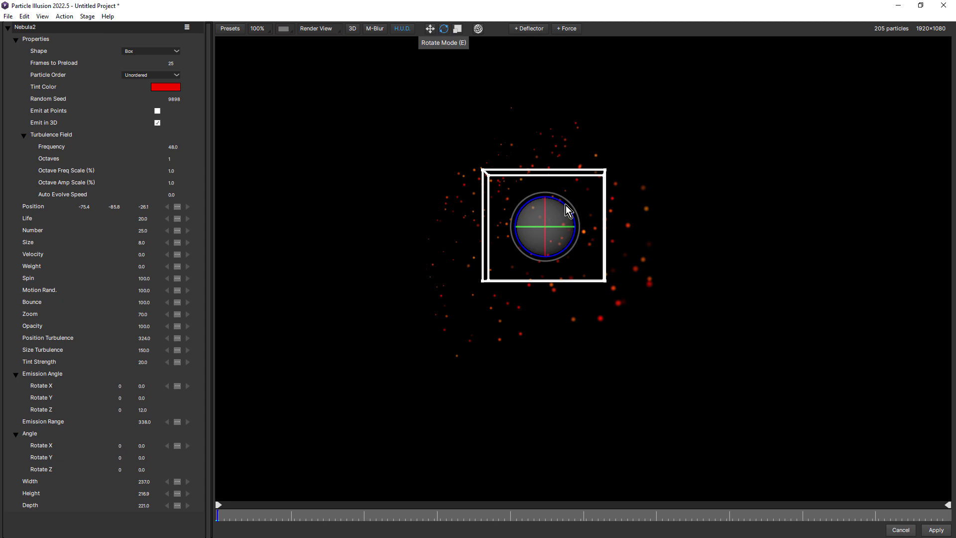
mouse_move(569, 209)
left_mouse_down()
mouse_move(582, 193)
mouse_move(587, 208)
left_mouse_up()
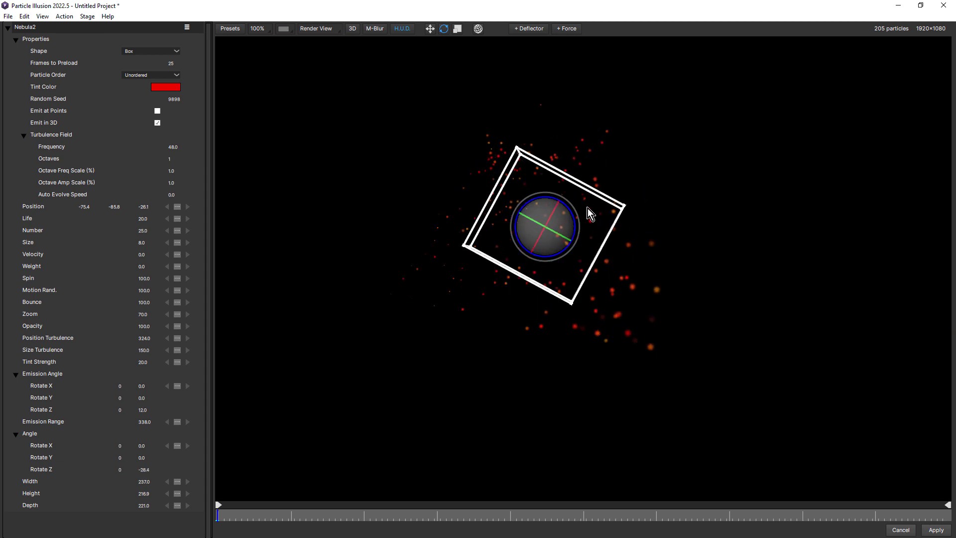
left_click(457, 29)
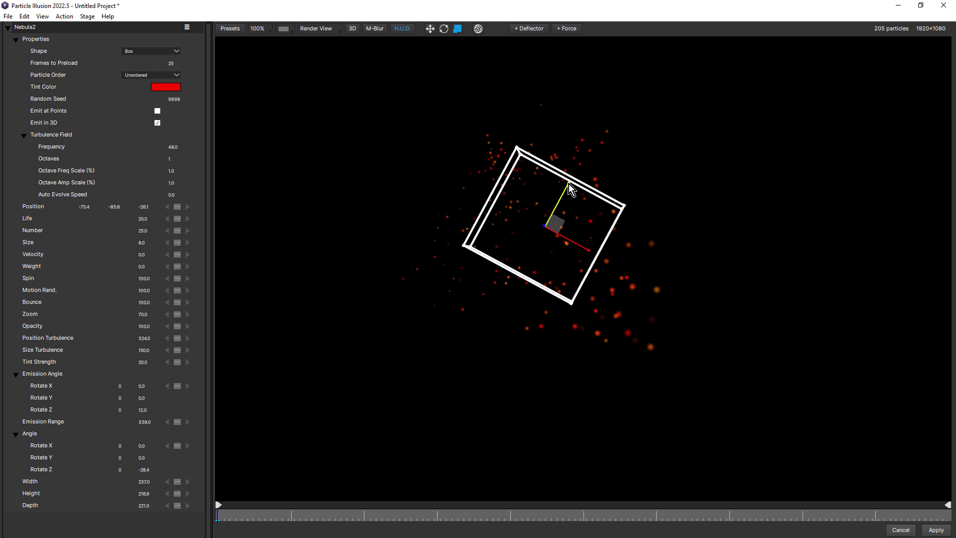
mouse_move(569, 184)
left_mouse_down()
mouse_move(567, 192)
mouse_move(589, 141)
mouse_move(572, 174)
left_mouse_up()
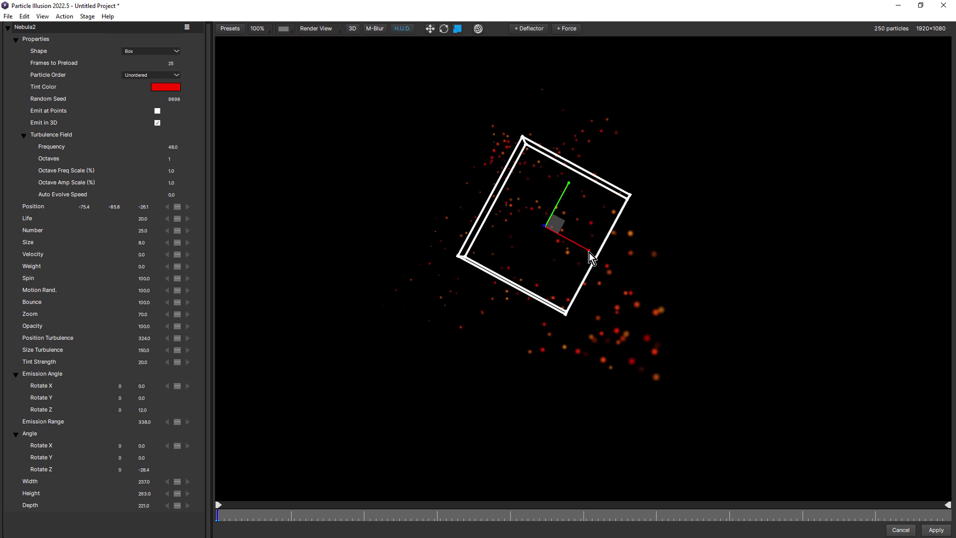
mouse_move(590, 253)
left_mouse_down()
mouse_move(606, 261)
mouse_move(586, 250)
left_mouse_up()
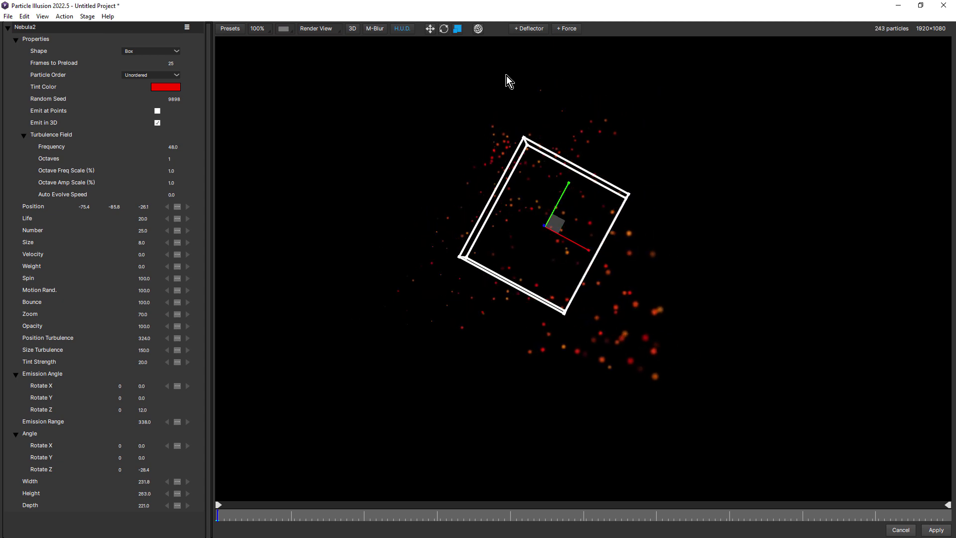
left_click(328, 29)
From the Top view, stretch the box emitter's depth to 342.5, then return to Render View.
left_click(347, 74)
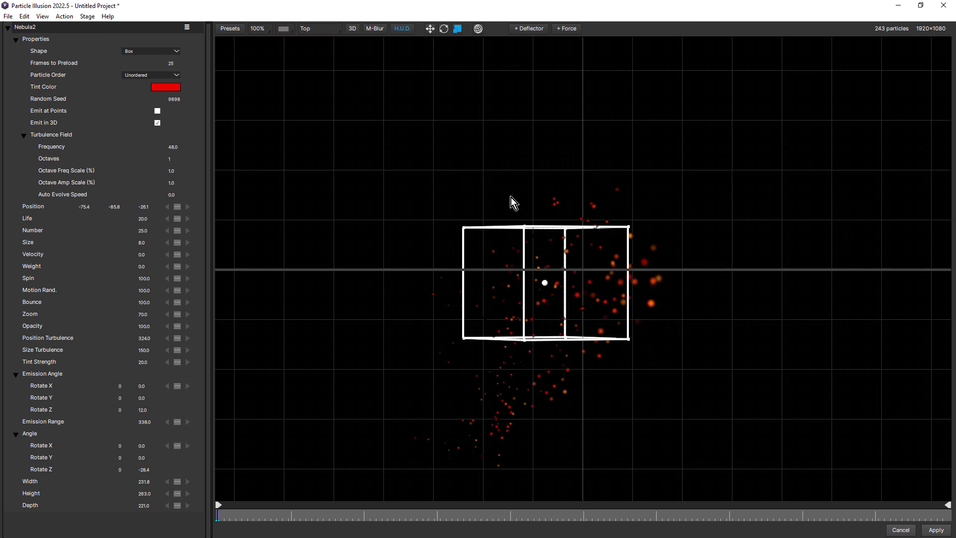
mouse_move(546, 284)
left_click_drag(545, 333, 548, 360)
left_click(319, 27)
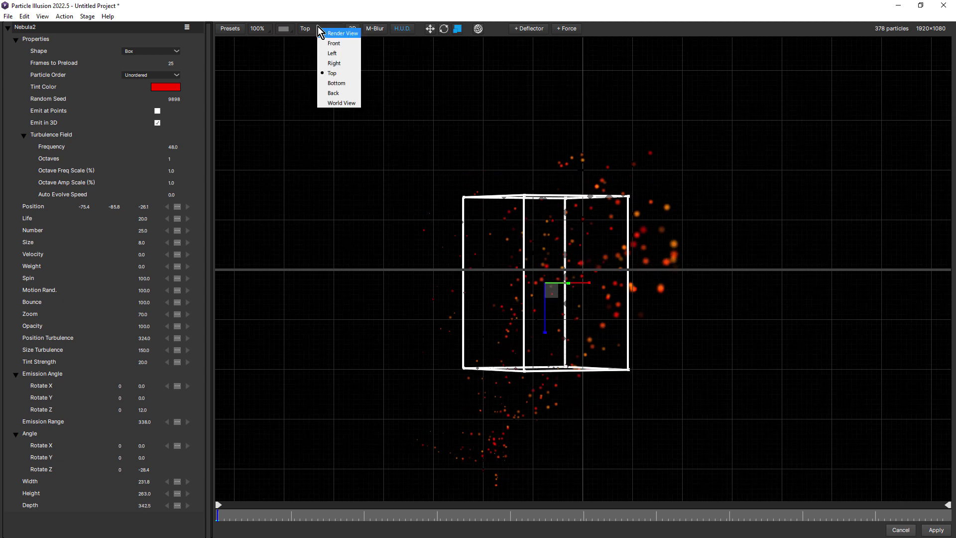
left_click(339, 33)
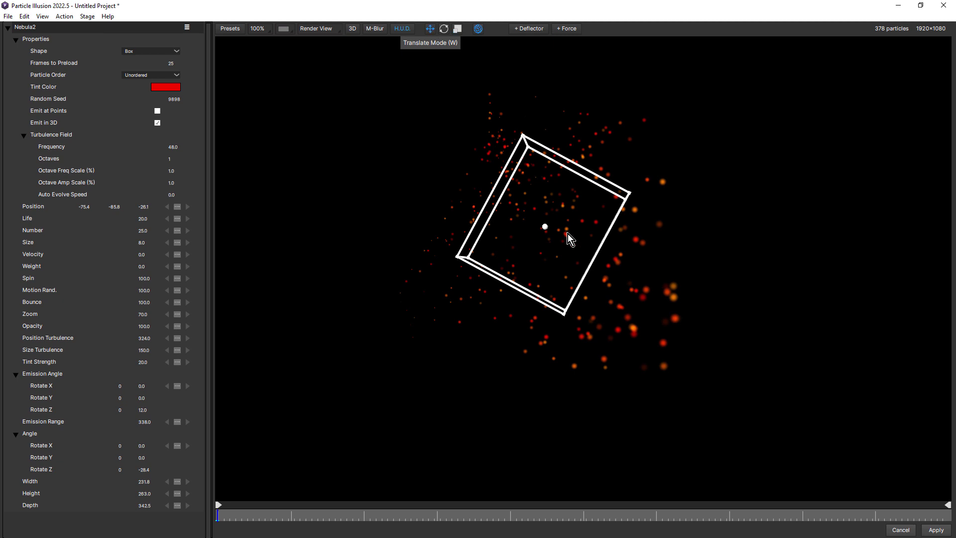
Move the box emitter to -98.3, -111.4, -26.1 and corner-scale it to 221.0 × 239.5 × 342.0.
left_click(585, 209)
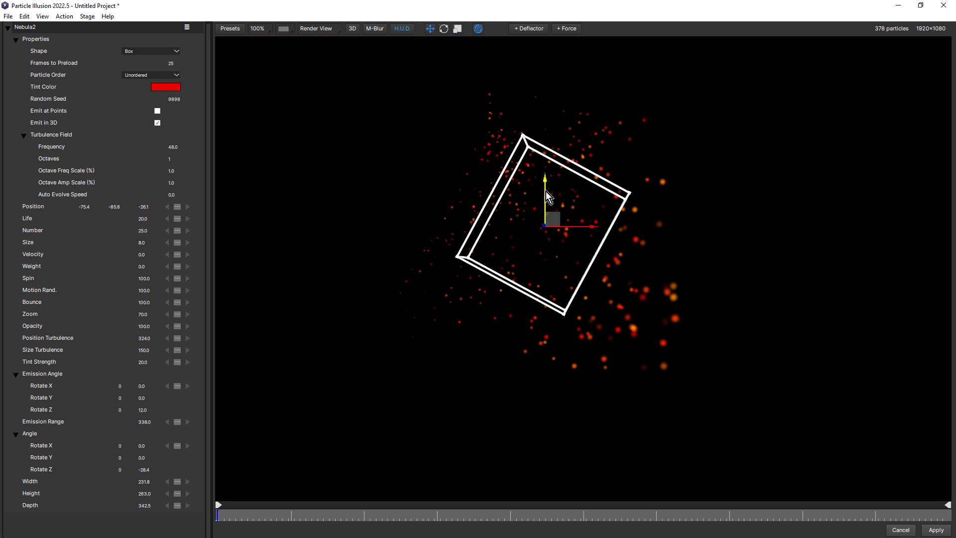
left_click(477, 29)
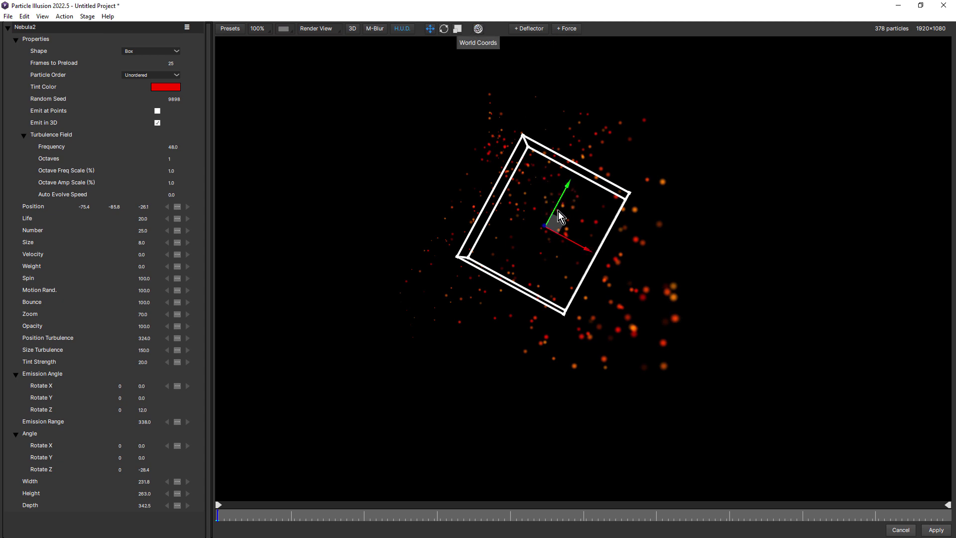
mouse_move(561, 199)
left_mouse_down()
mouse_move(570, 172)
mouse_move(551, 233)
mouse_move(574, 183)
mouse_move(560, 207)
left_mouse_up()
left_click(479, 30)
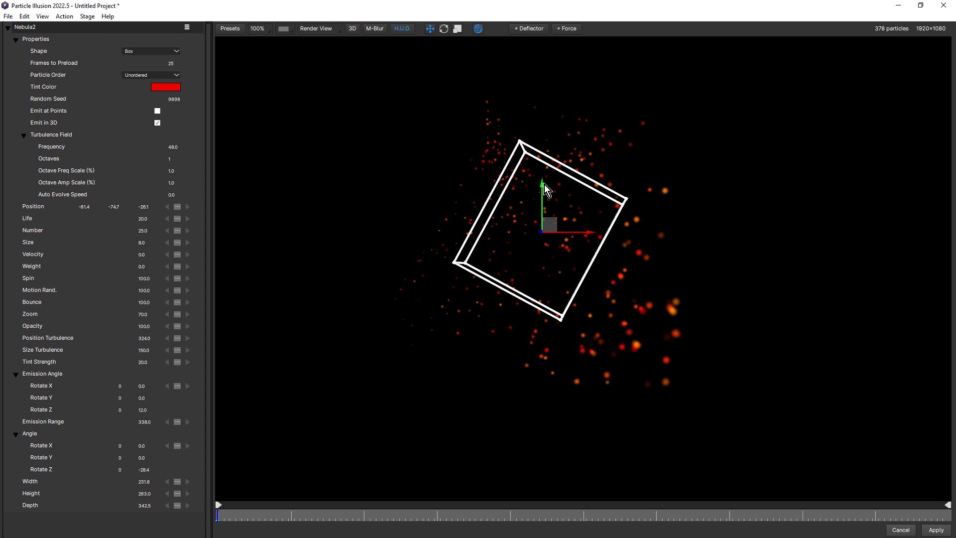
mouse_move(543, 193)
left_mouse_down()
mouse_move(543, 172)
mouse_move(546, 213)
mouse_move(548, 176)
left_mouse_up()
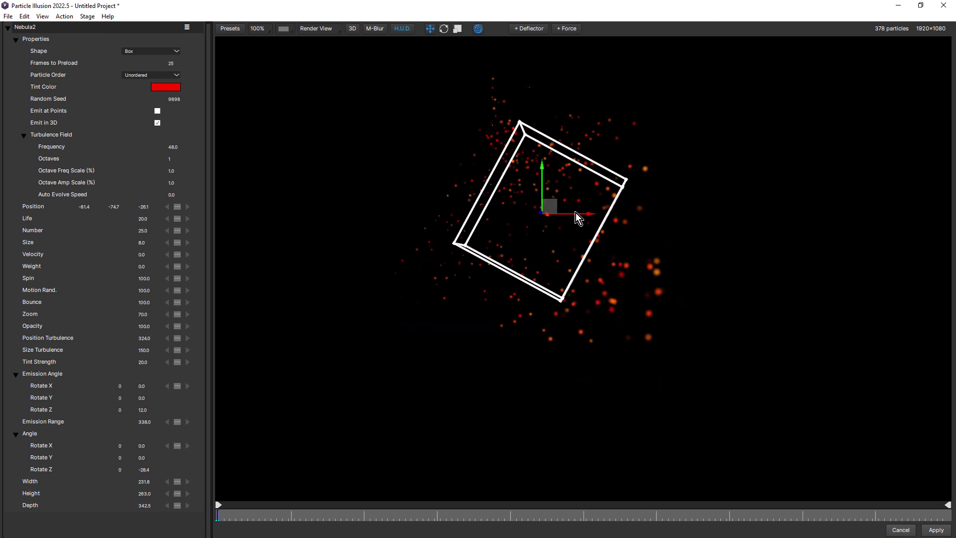
mouse_move(584, 217)
left_mouse_down()
mouse_move(551, 215)
mouse_move(573, 214)
left_mouse_up()
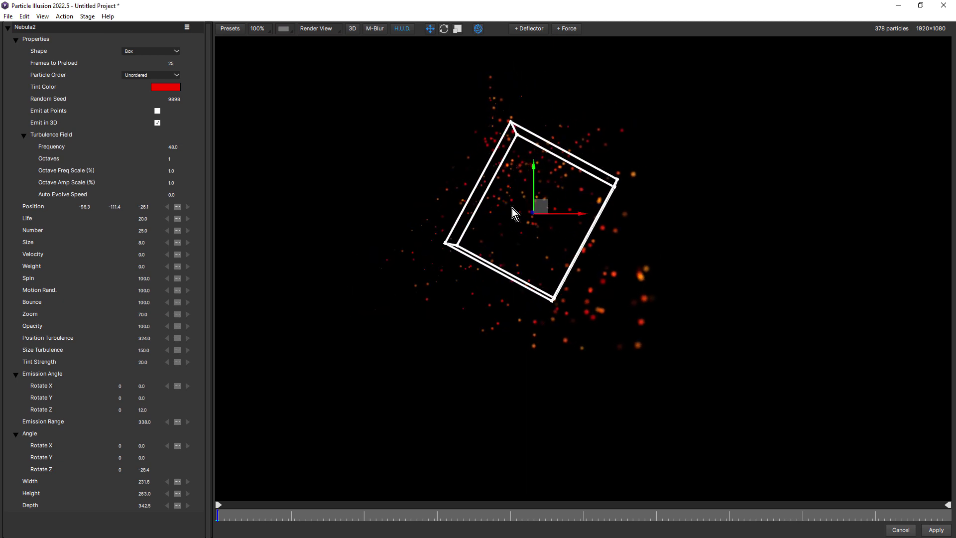
left_click(617, 179)
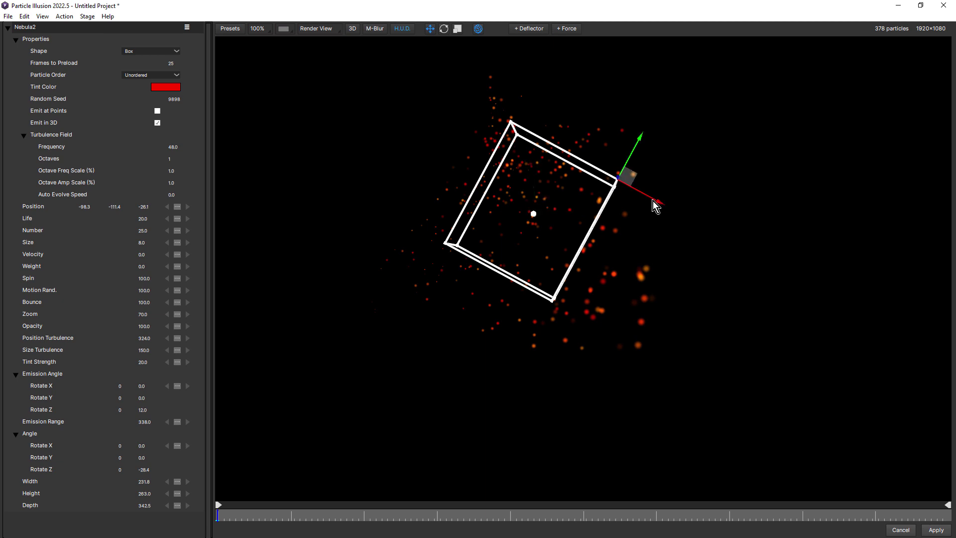
left_click_drag(629, 187, 637, 155)
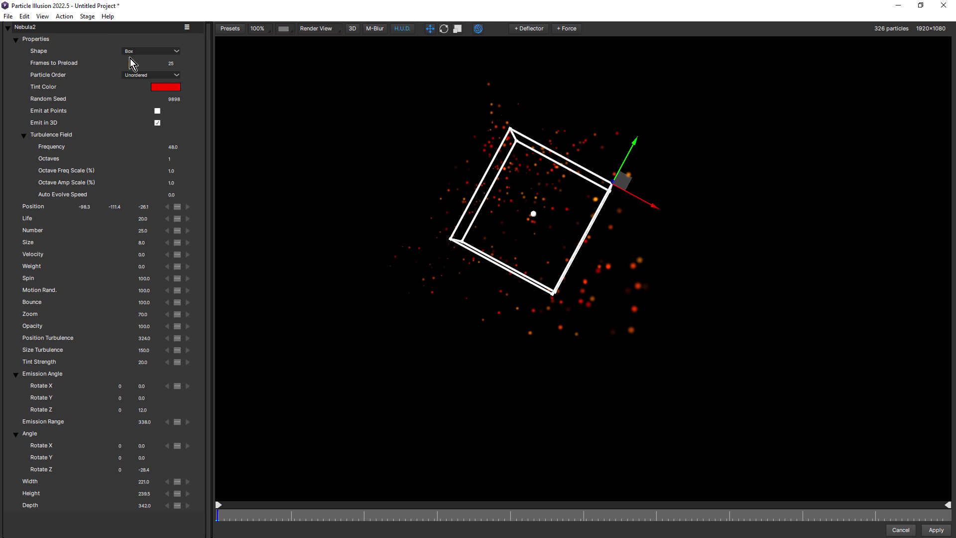
Show the node graph and timeline panels, then rename the Nebula2 node to 'My Node'.
left_click(43, 16)
left_click(53, 39)
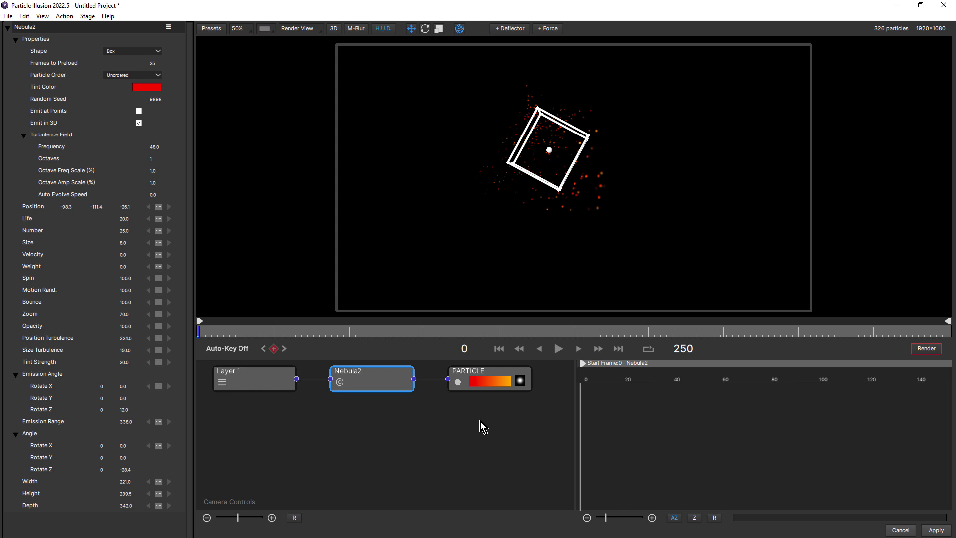
double_click(378, 381)
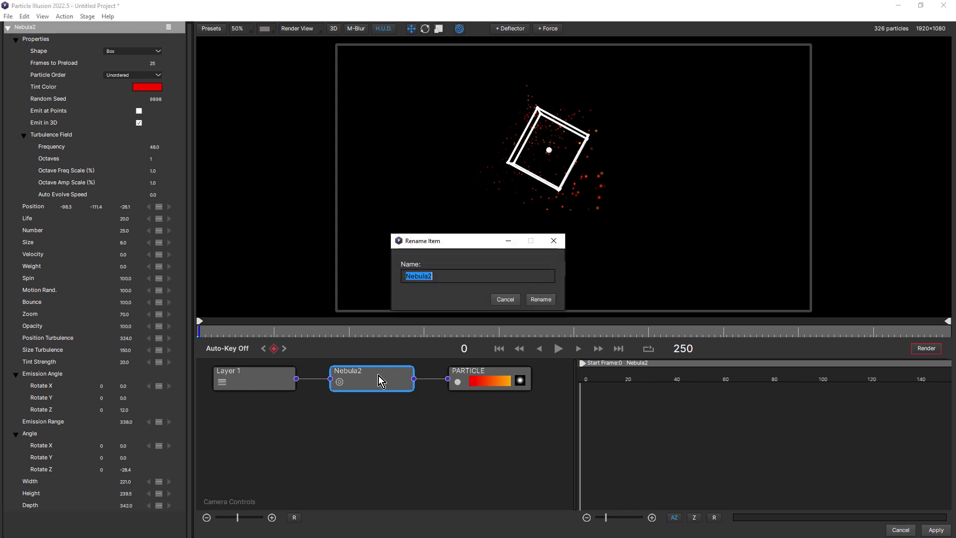
type("My Node")
key("Return")
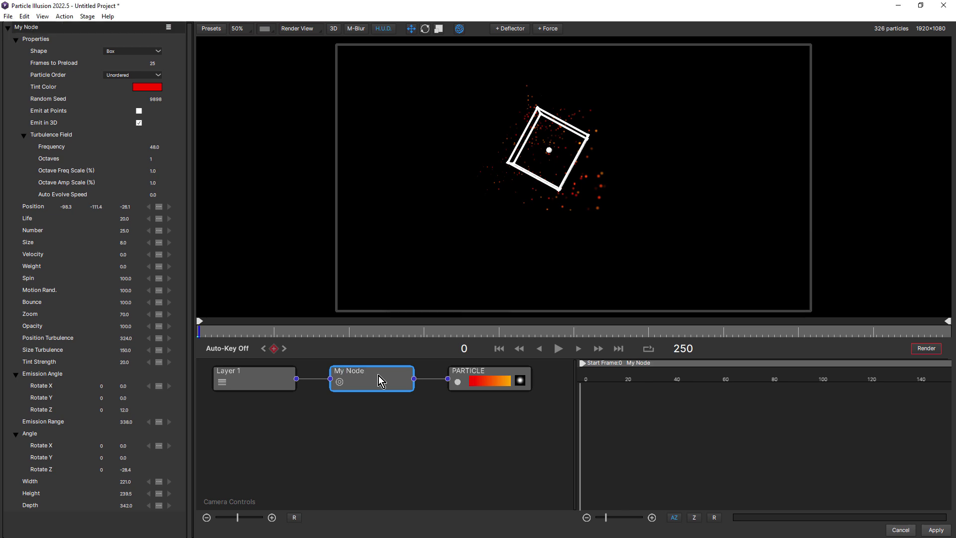
Toggle My Node off and back on, then display the PARTICLE node's settings.
left_click(339, 382)
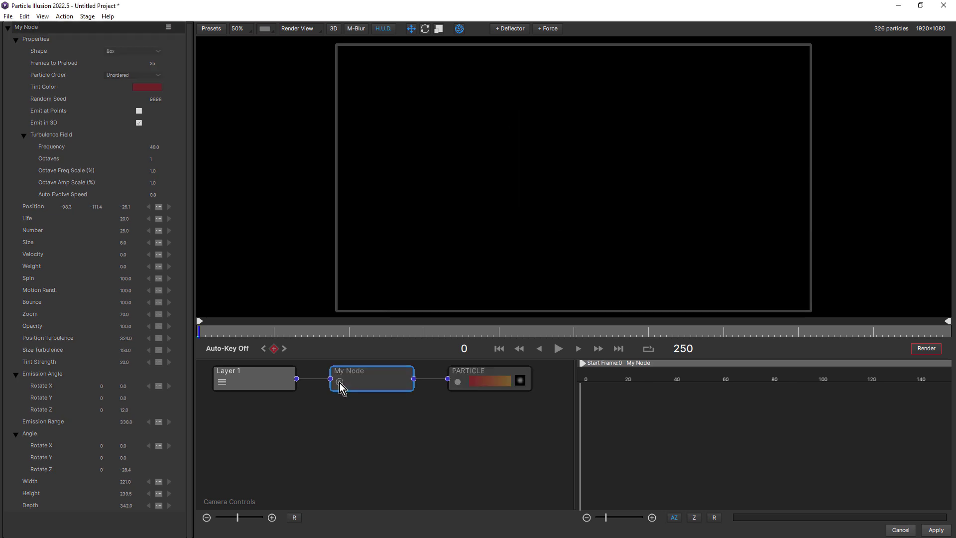
left_click(339, 382)
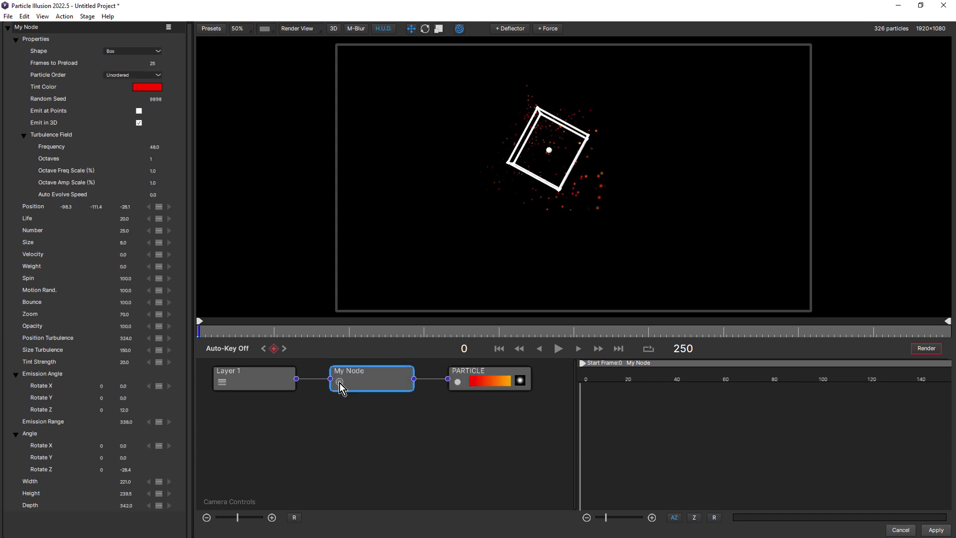
left_click(457, 383)
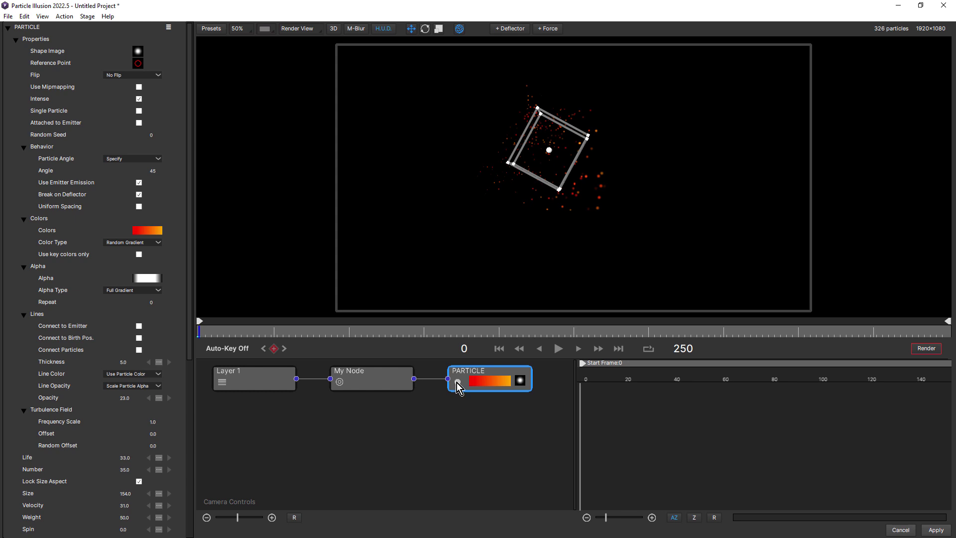
left_click(486, 382)
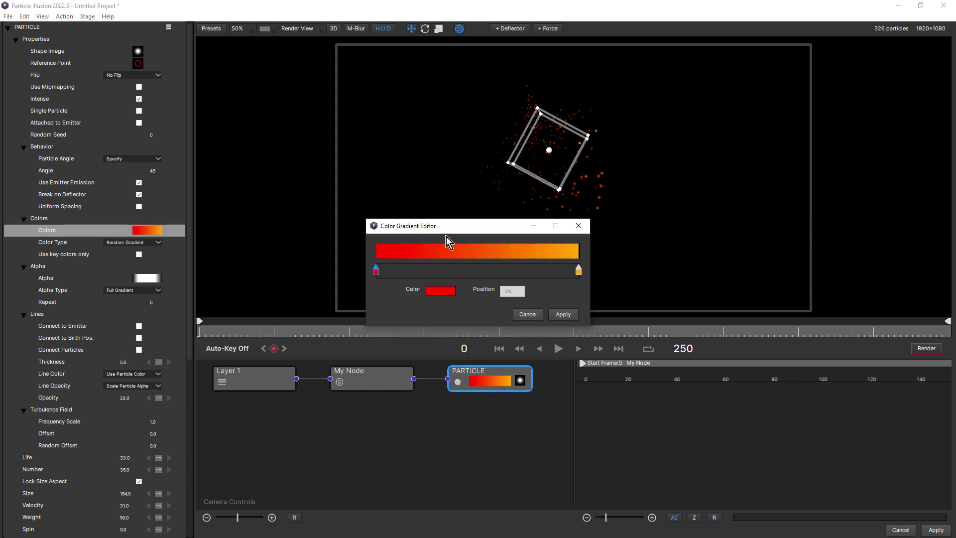
left_click(530, 314)
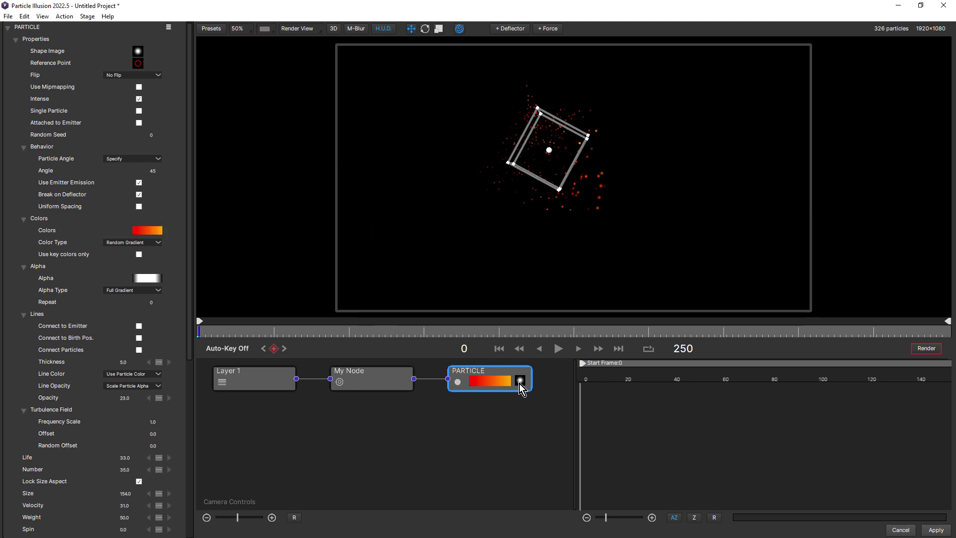
left_click(521, 382)
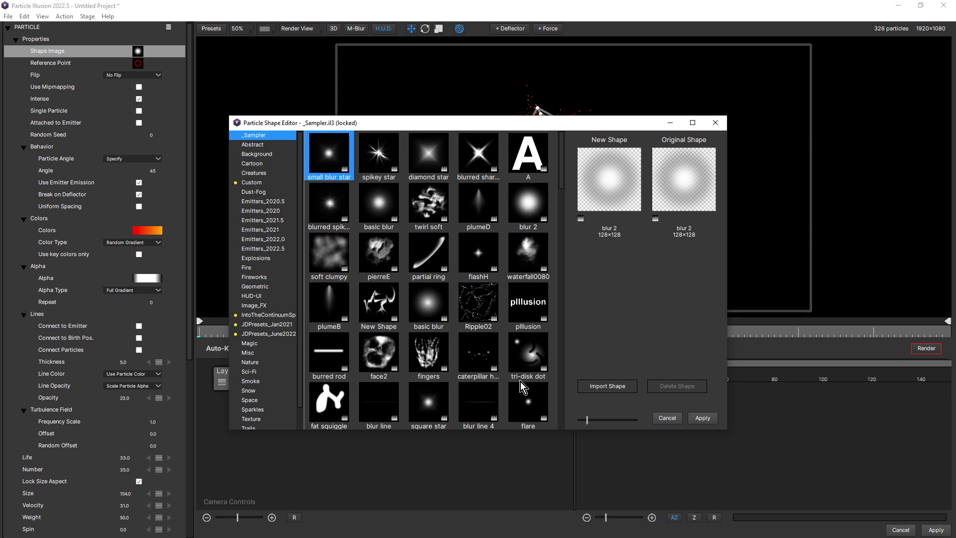
left_click(716, 122)
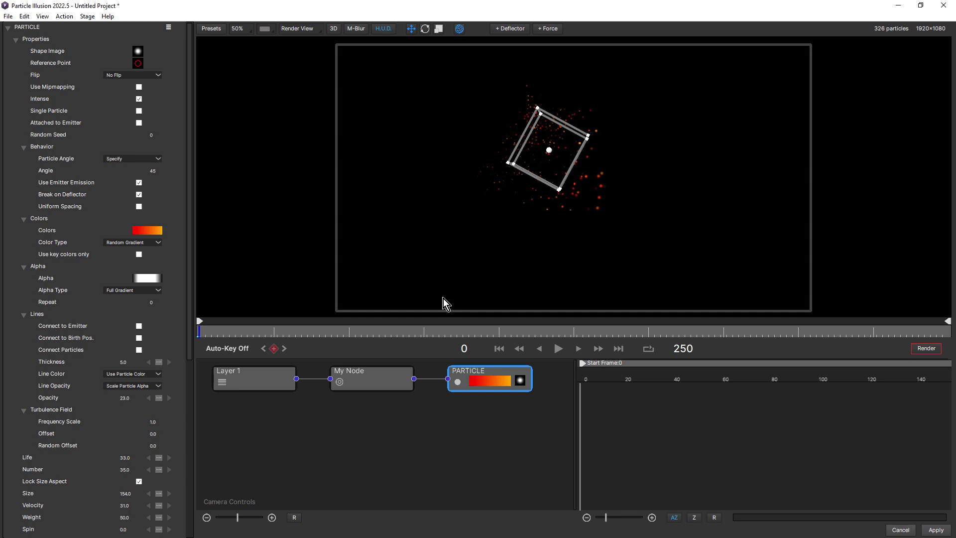
On the Boris FX training page, expand the series sections and play '25 - Intro to Fluid Dynamics'.
key("alt+Tab")
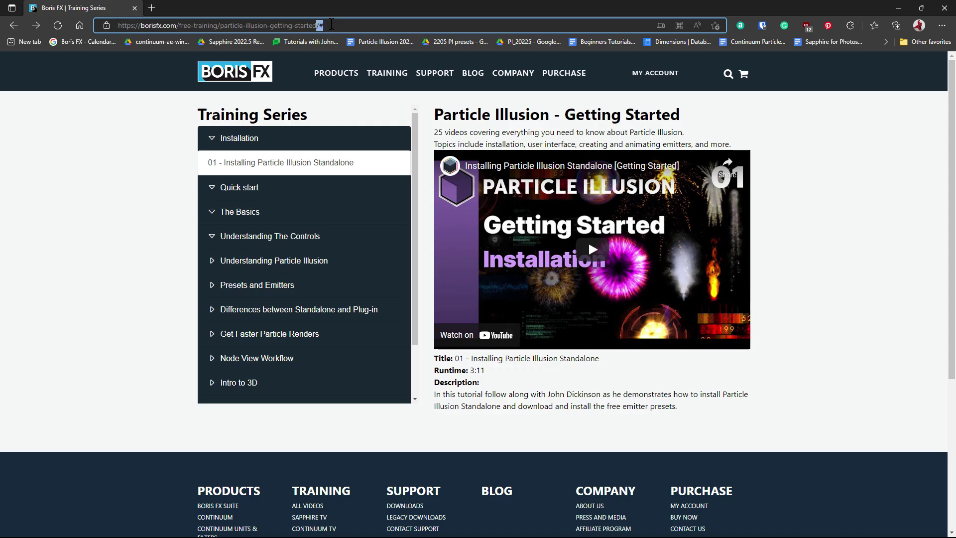
left_click(331, 24)
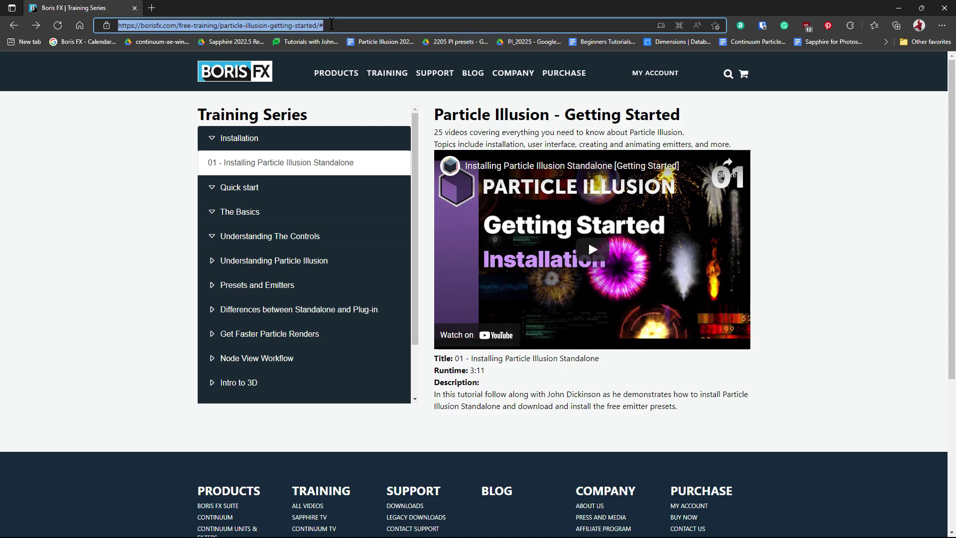
left_click(241, 188)
left_click(241, 213)
left_click(245, 238)
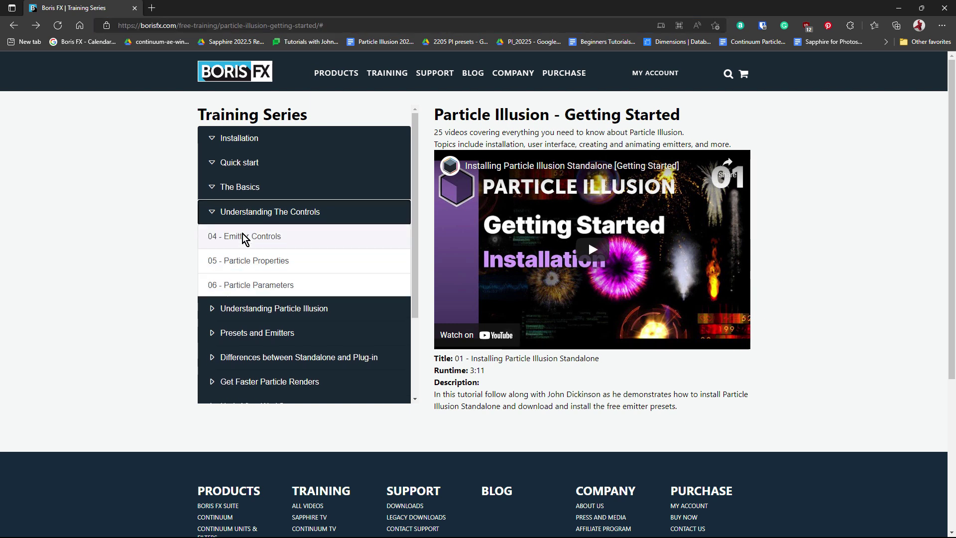
scroll(272, 241, "down", 2)
left_click(257, 317)
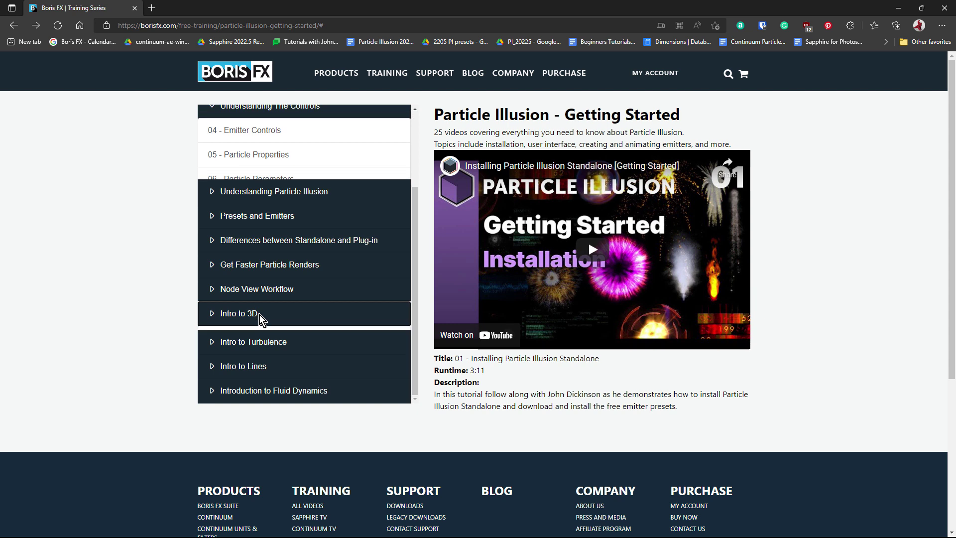
left_click(248, 341)
left_click(267, 392)
left_click(267, 391)
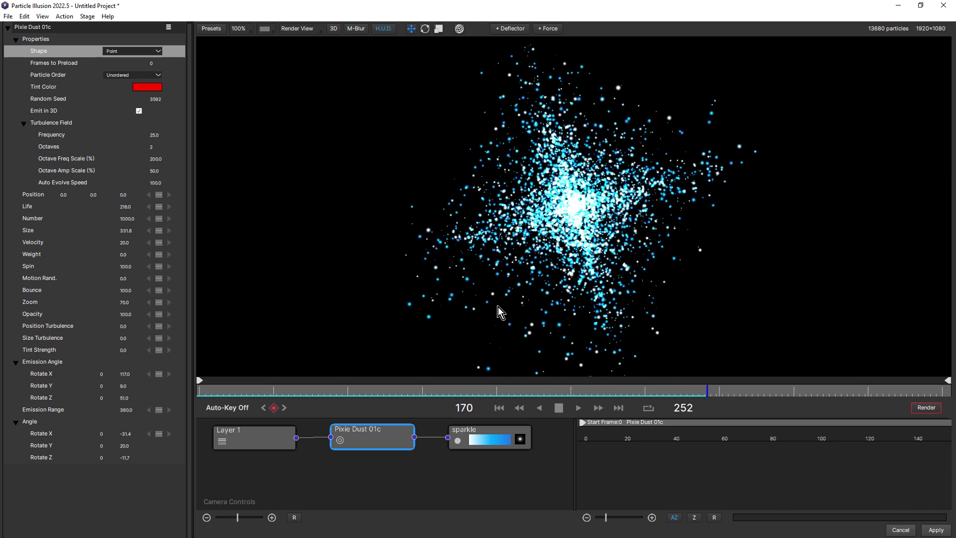
Set the Pixie Dust 01c emitter shape to 3D Model using Cubes.c4d.
left_click(150, 51)
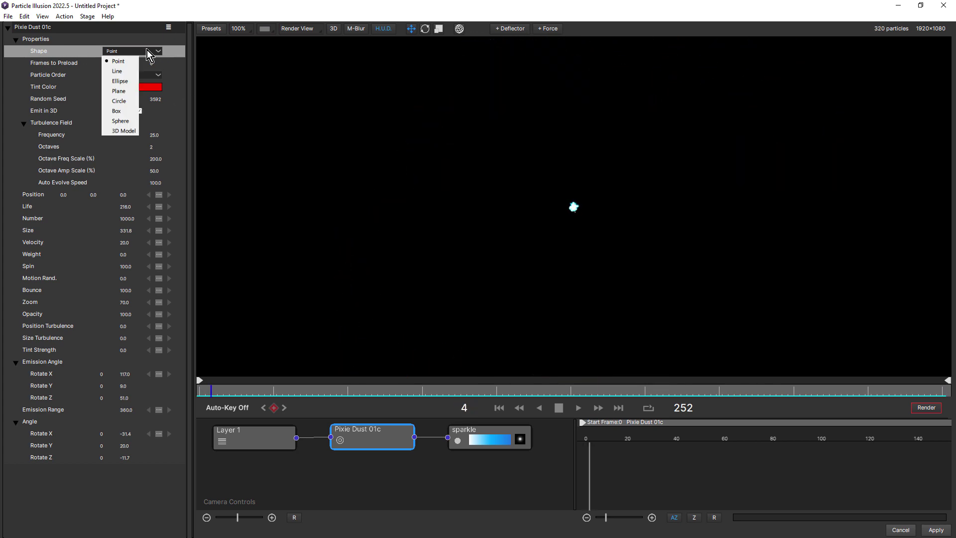
left_click(130, 131)
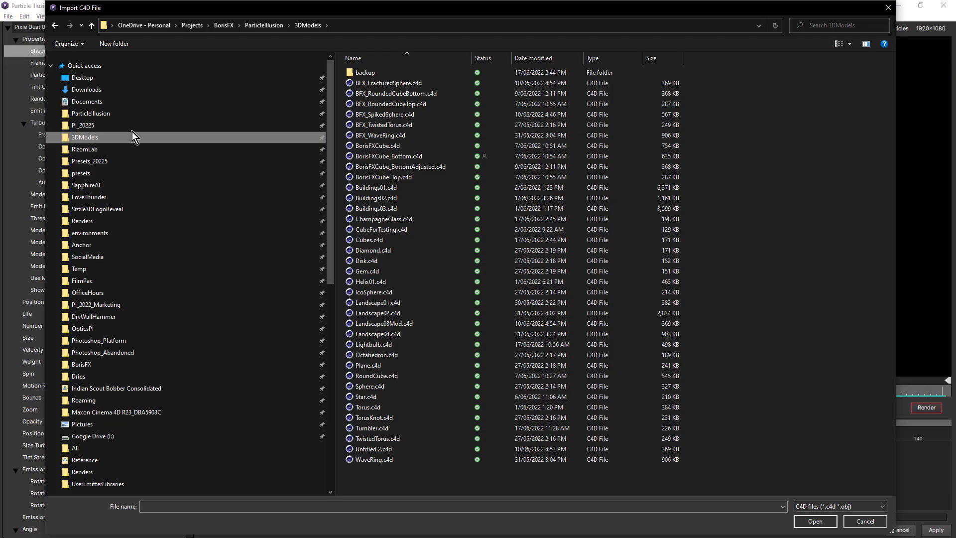
double_click(378, 241)
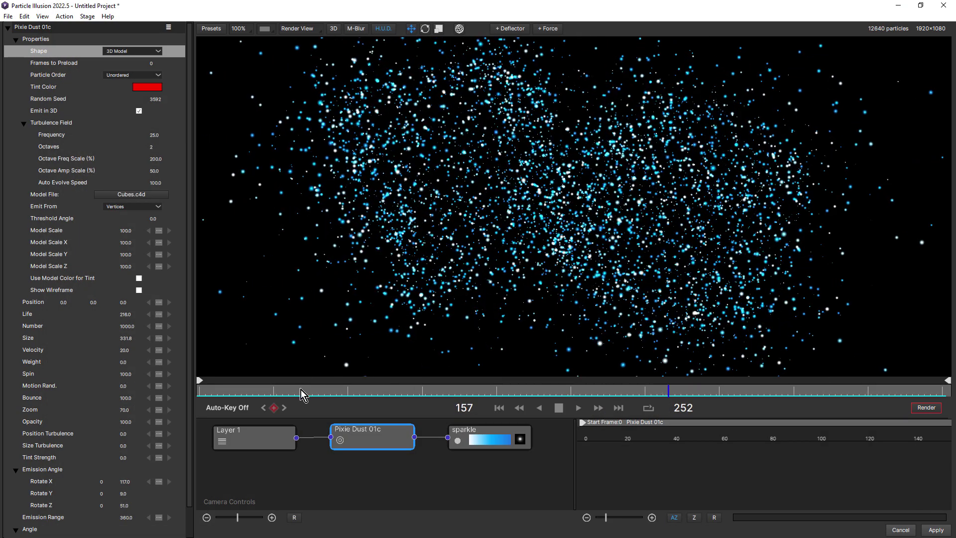
Stop playback, turn on Show Wireframe for the cubes model, and scrub to frame 35.
left_click(301, 389)
left_click(558, 414)
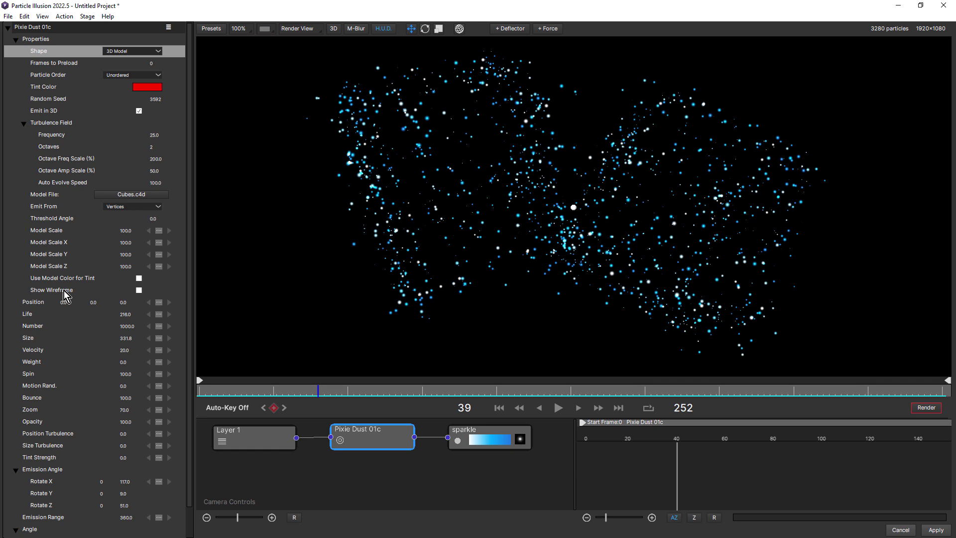
left_click(139, 290)
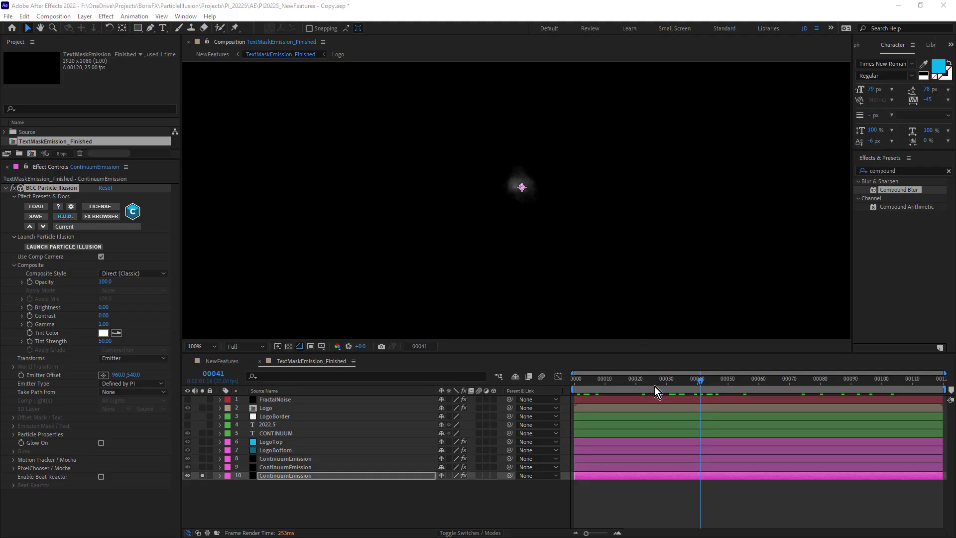
left_click_drag(655, 383, 683, 383)
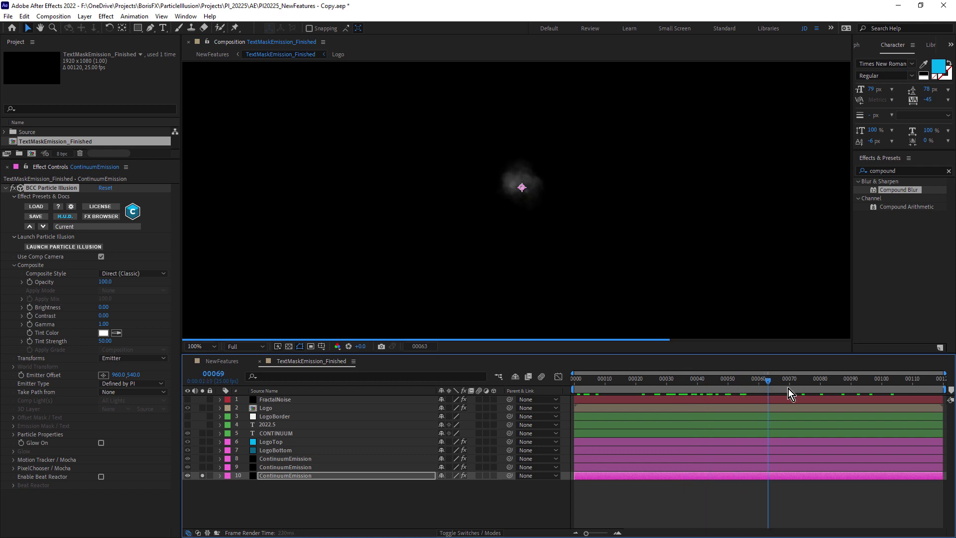
Set Emitter Type to Mask / Text with CONTINUUM as the Mask/Text Layer, then scrub to frame 26.
mouse_move(710, 389)
left_mouse_down()
mouse_move(742, 393)
mouse_move(704, 393)
left_mouse_up()
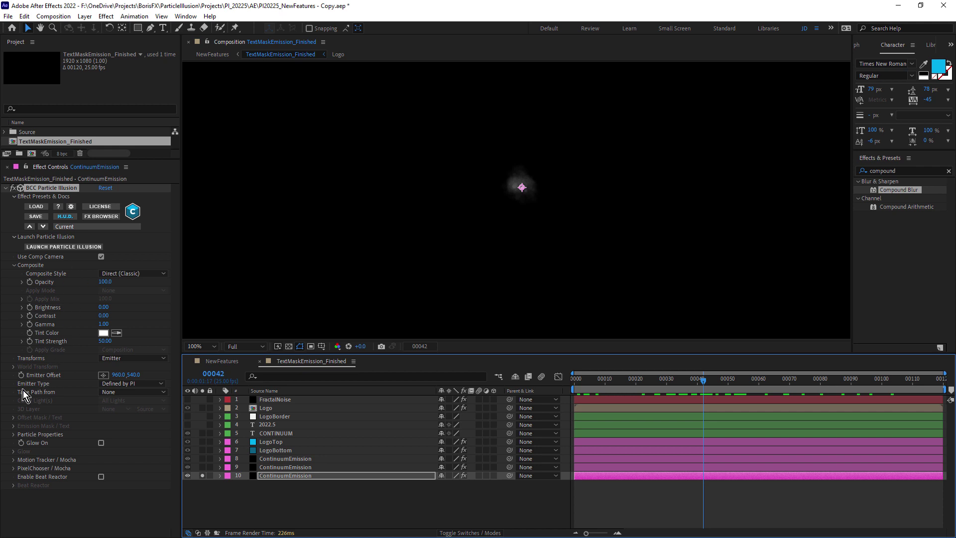
left_click(140, 385)
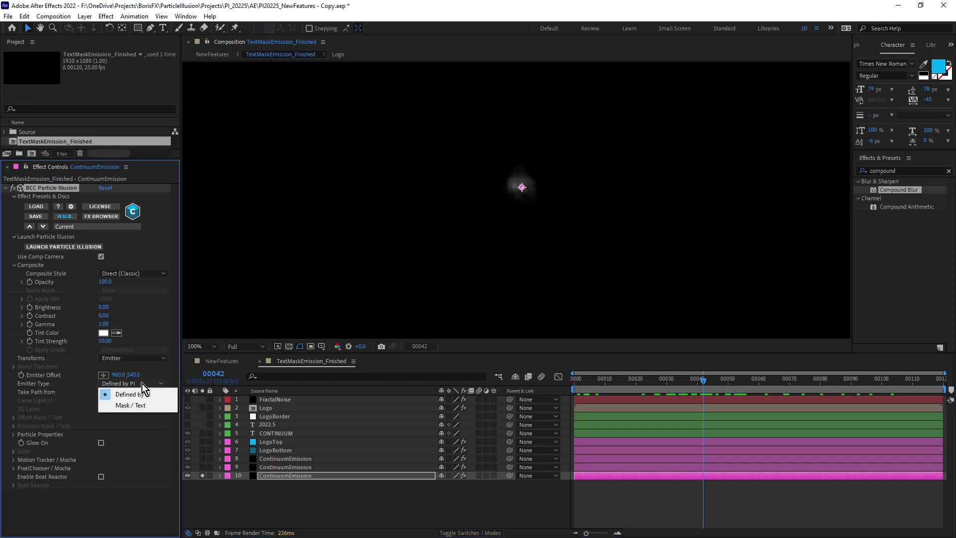
left_click(139, 402)
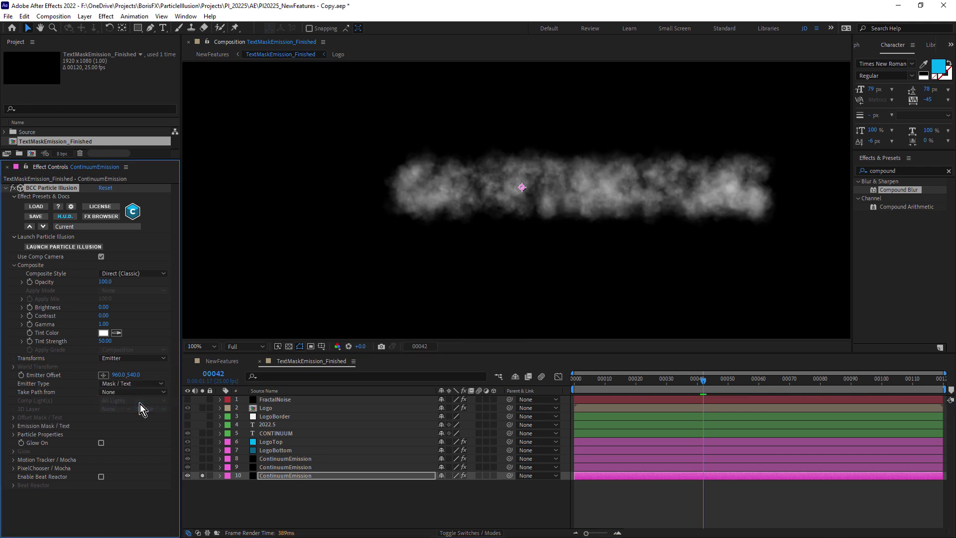
left_click(14, 427)
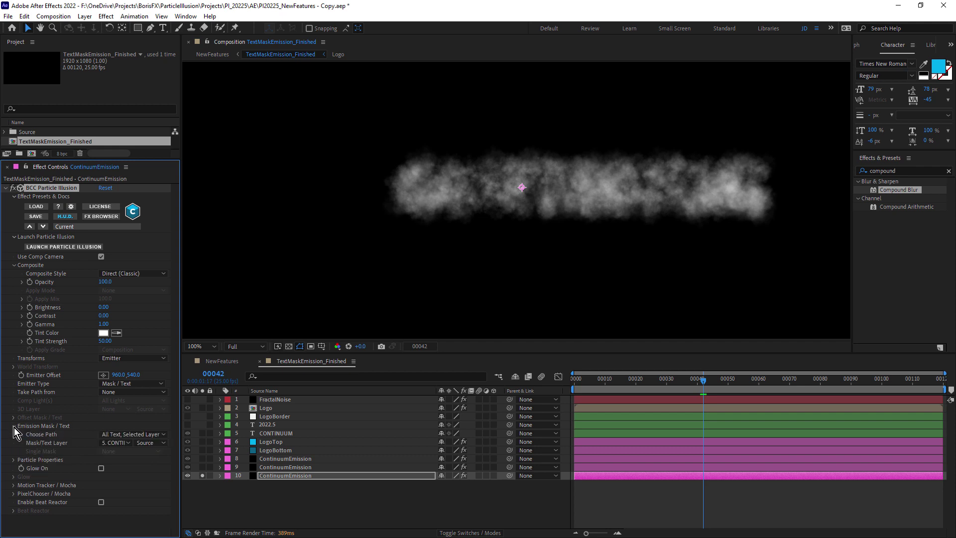
left_click(115, 443)
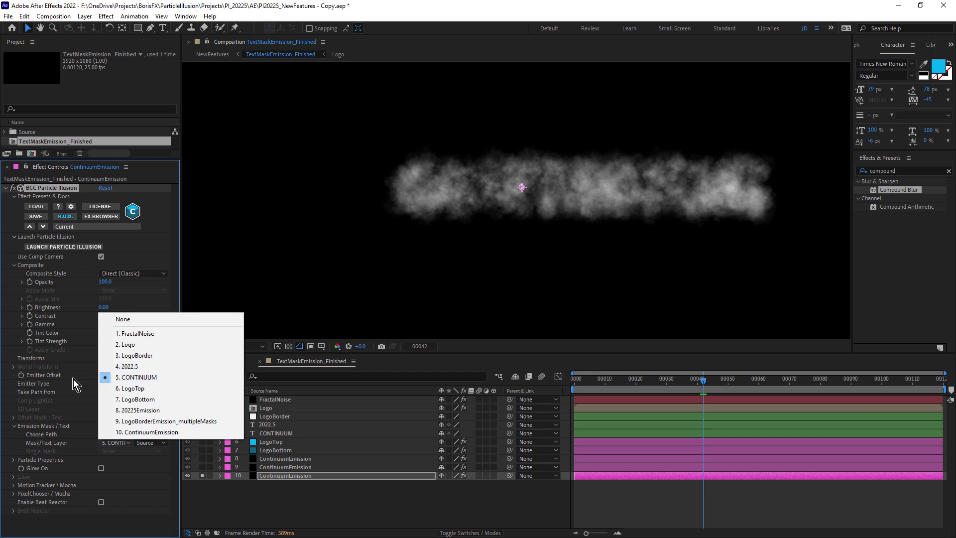
left_click_drag(598, 382, 621, 395)
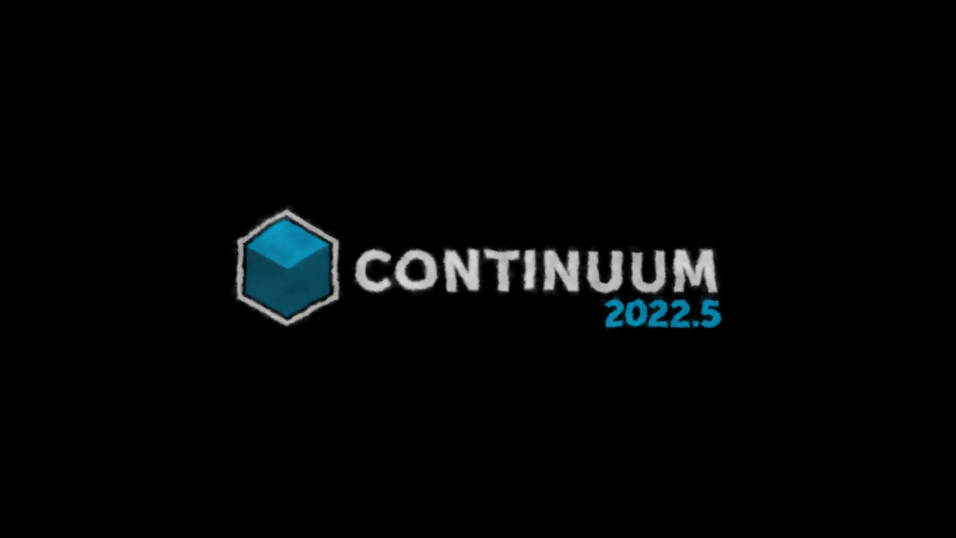